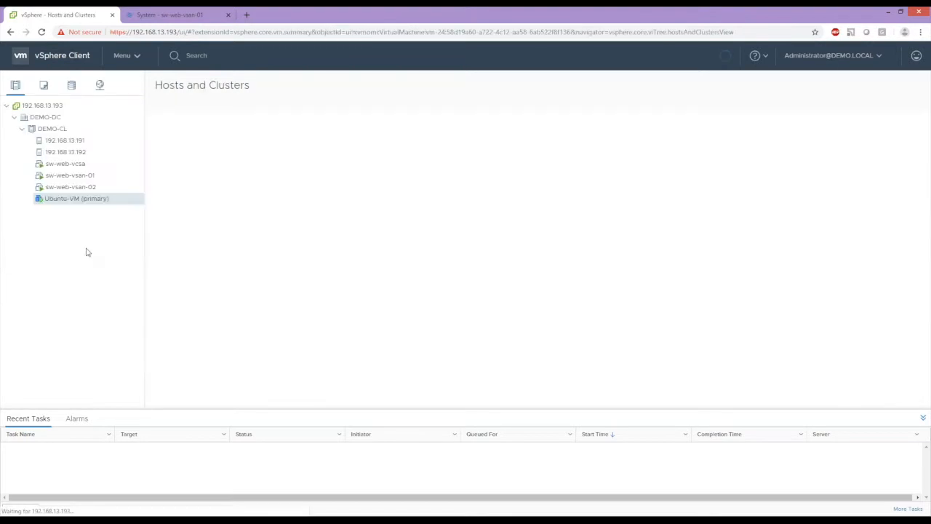
Review the storage devices of host 192.168.13.192 and the summaries of the sw-web-vsan-01 and sw-web-vsan-02 virtual machines.
{"action": "left_click", "coordinate": [61, 152]}
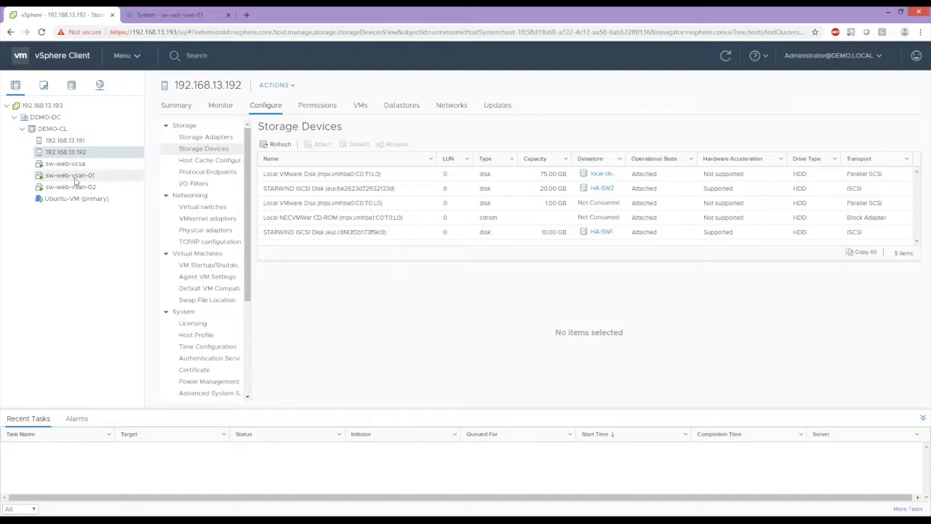
{"action": "left_click", "coordinate": [73, 176]}
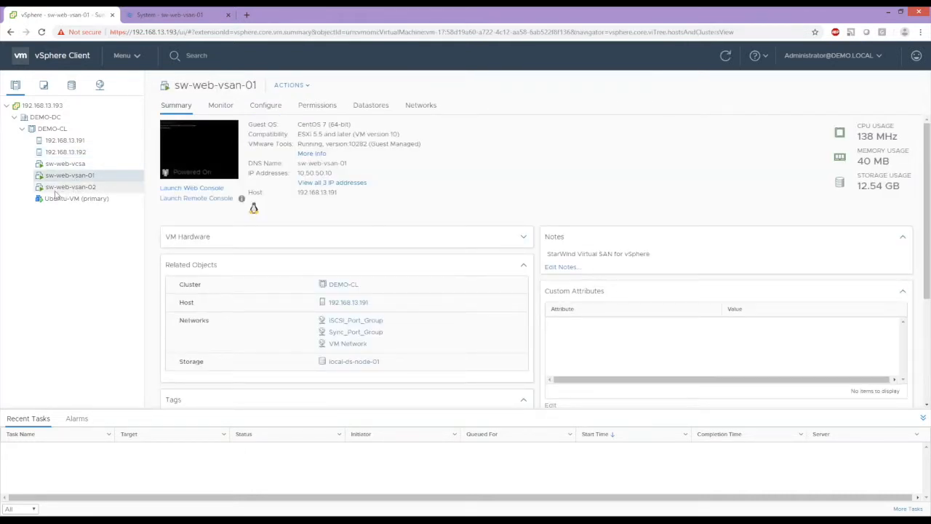
{"action": "left_click", "coordinate": [83, 189]}
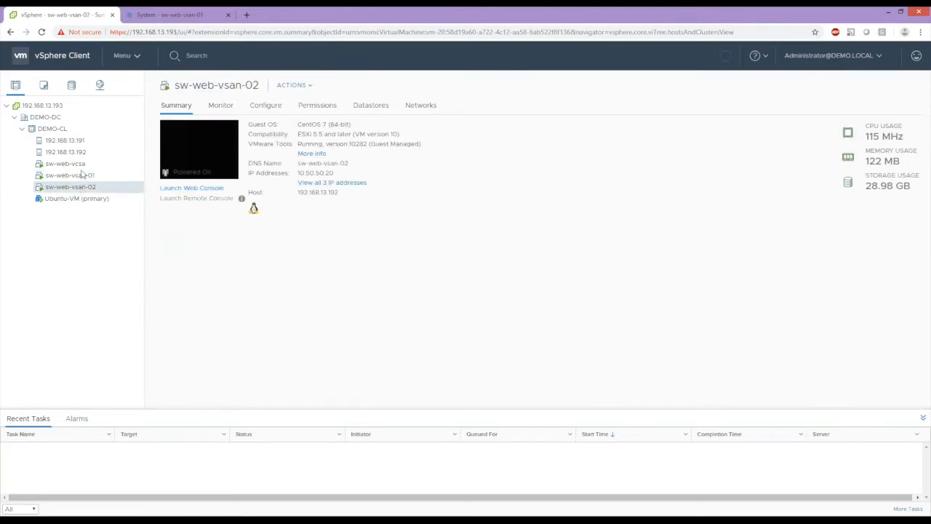
{"action": "left_click", "coordinate": [81, 177]}
{"action": "left_click", "coordinate": [84, 186]}
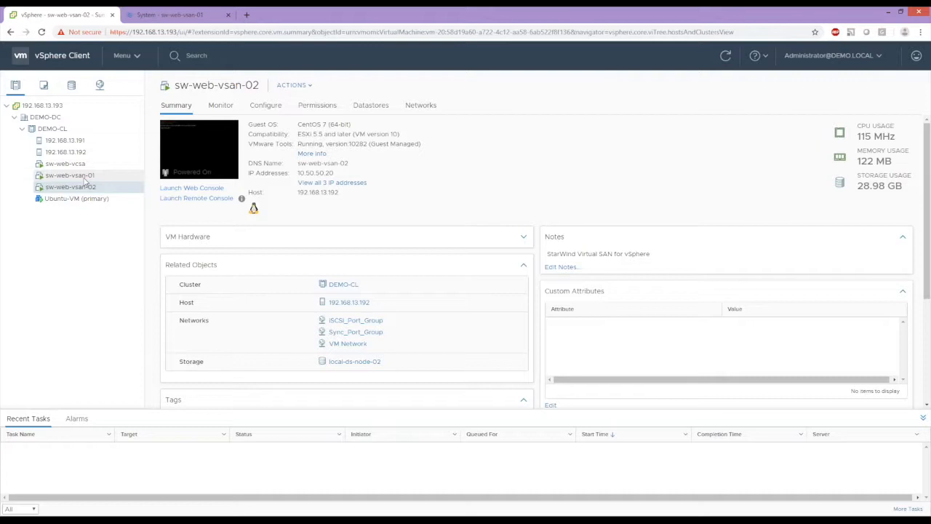
Switch to the StarWind Virtual SAN web console and review sw-web-vsan-01's storage and networking, including the ens224 interface details.
{"action": "left_click", "coordinate": [167, 16]}
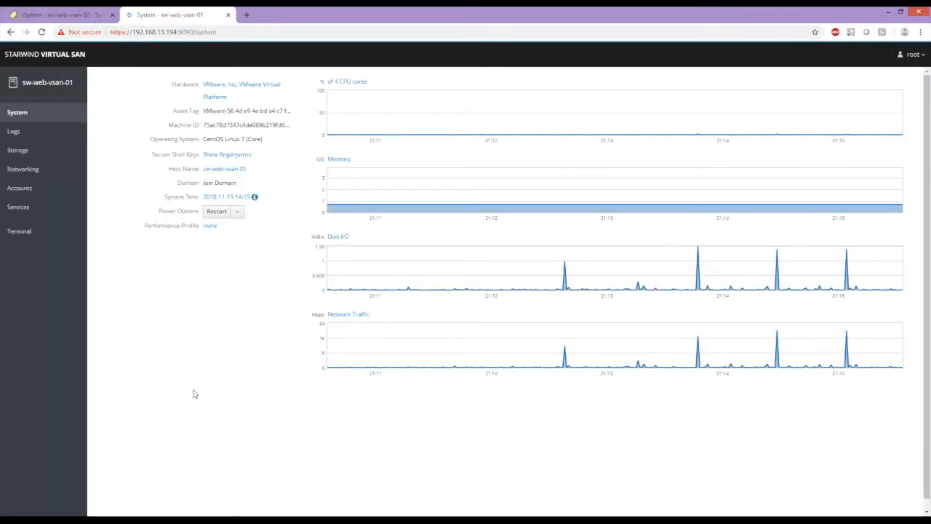
{"action": "left_click", "coordinate": [106, 14]}
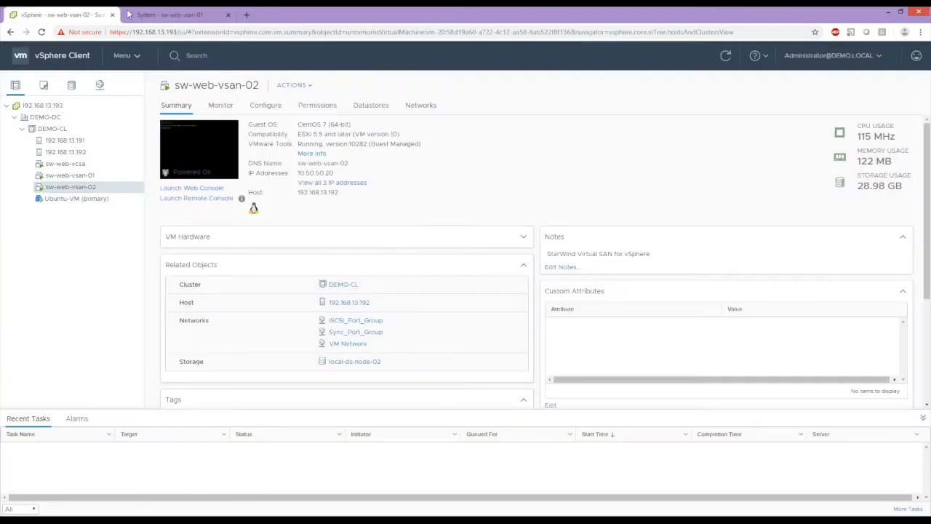
{"action": "left_click", "coordinate": [175, 15]}
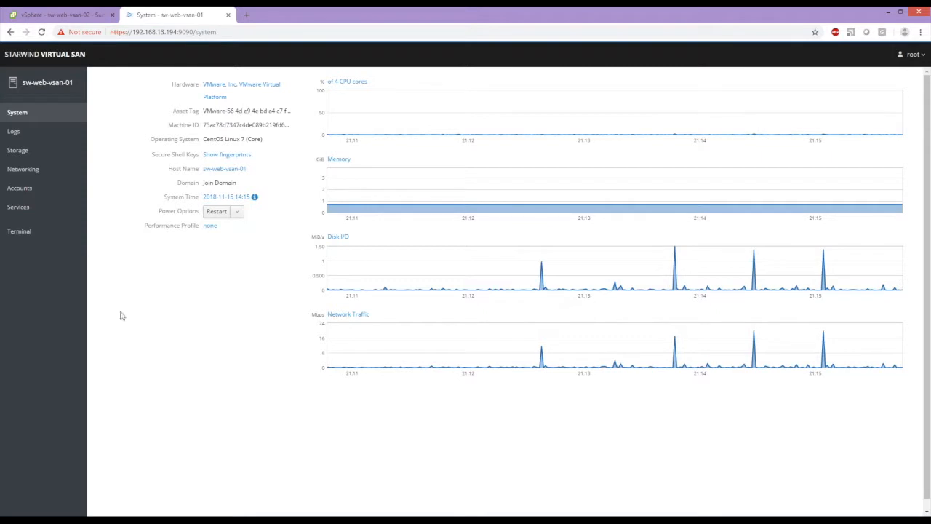
{"action": "left_click", "coordinate": [34, 150]}
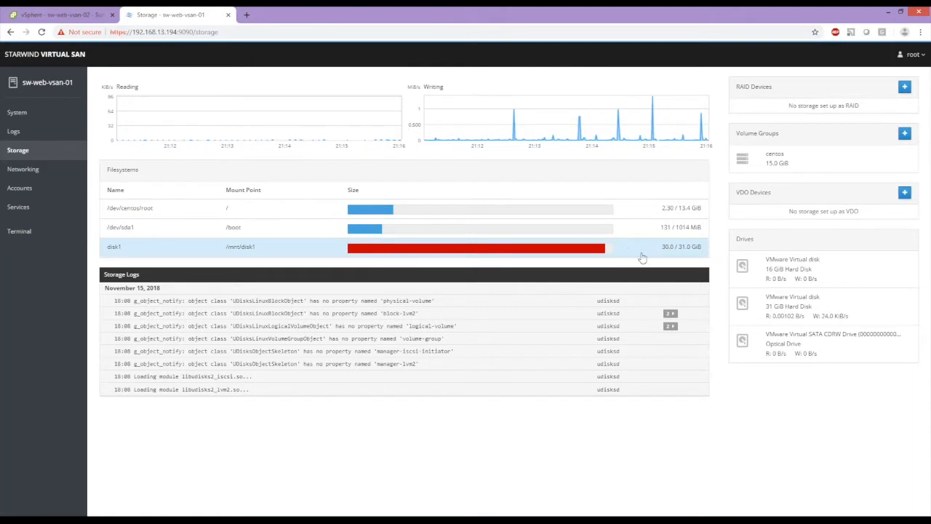
{"action": "left_click", "coordinate": [47, 174]}
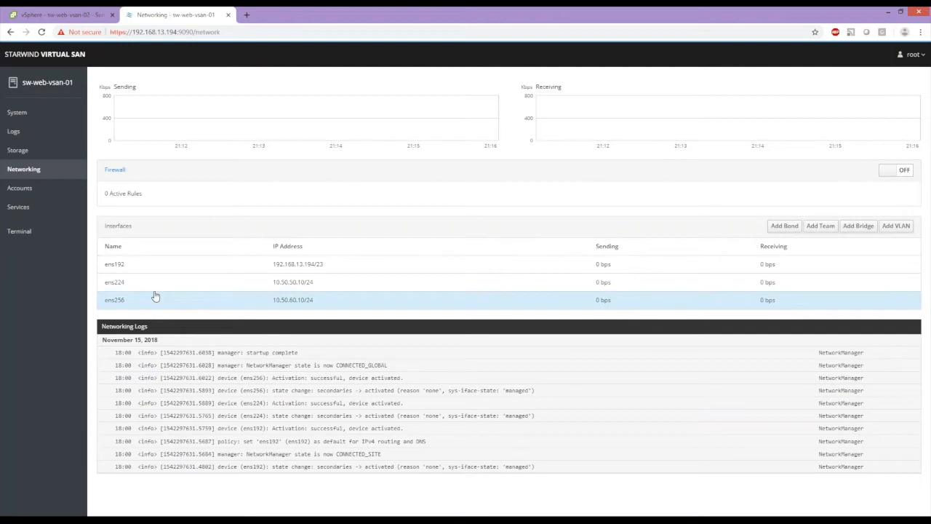
{"action": "left_click", "coordinate": [296, 287]}
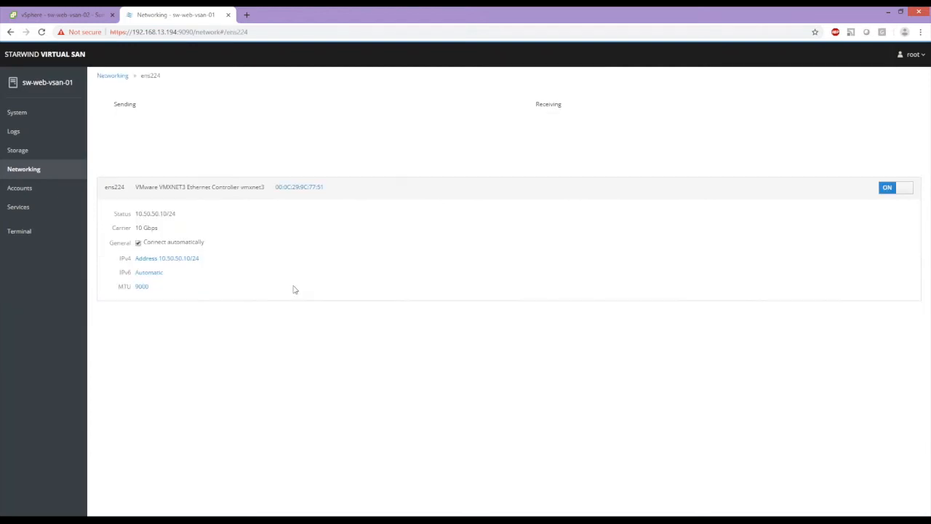
{"action": "left_click", "coordinate": [37, 170]}
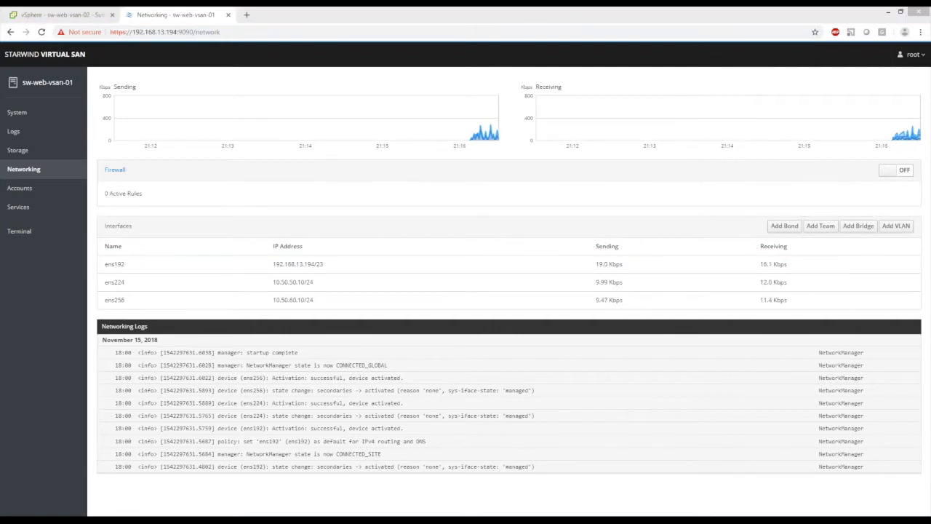
Switch to StarWind Management Console and review both servers plus the HAImage1 and HAImage2 devices on 192.168.13.194.
{"action": "key", "text": "alt+Tab"}
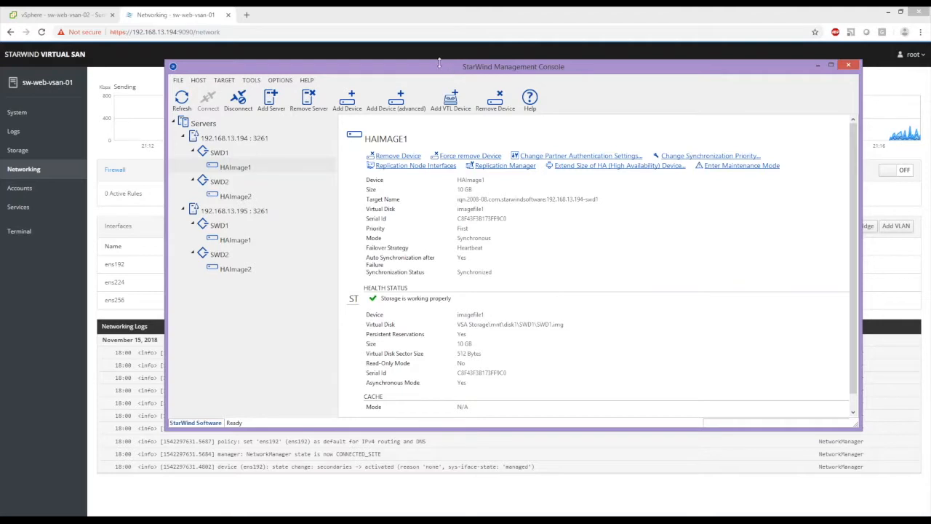
{"action": "left_click_drag", "start_coordinate": [439, 62], "coordinate": [387, 84]}
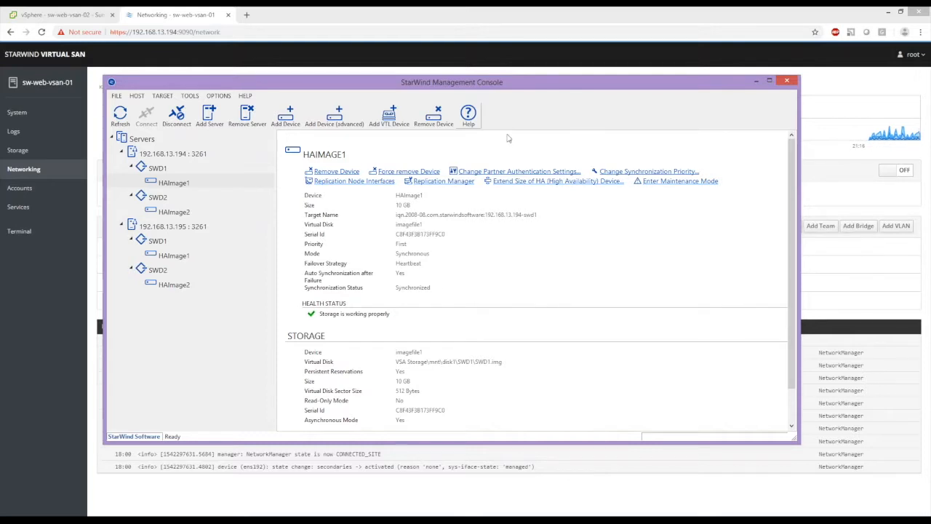
{"action": "left_click", "coordinate": [180, 155]}
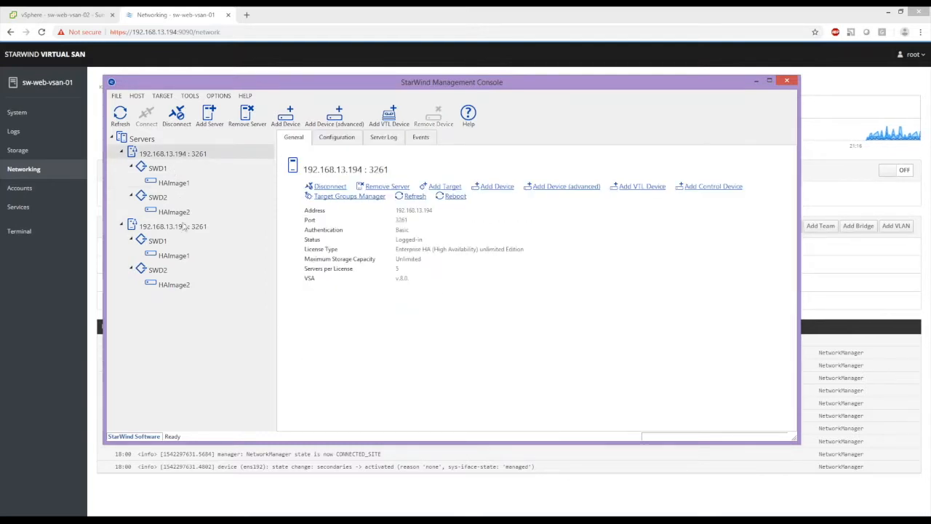
{"action": "left_click", "coordinate": [185, 226]}
{"action": "left_click", "coordinate": [175, 183]}
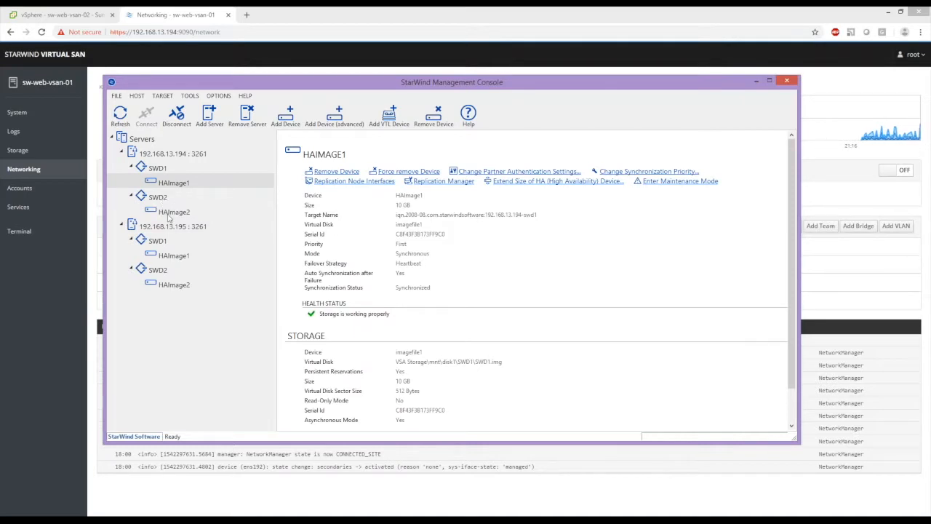
{"action": "left_click", "coordinate": [170, 213]}
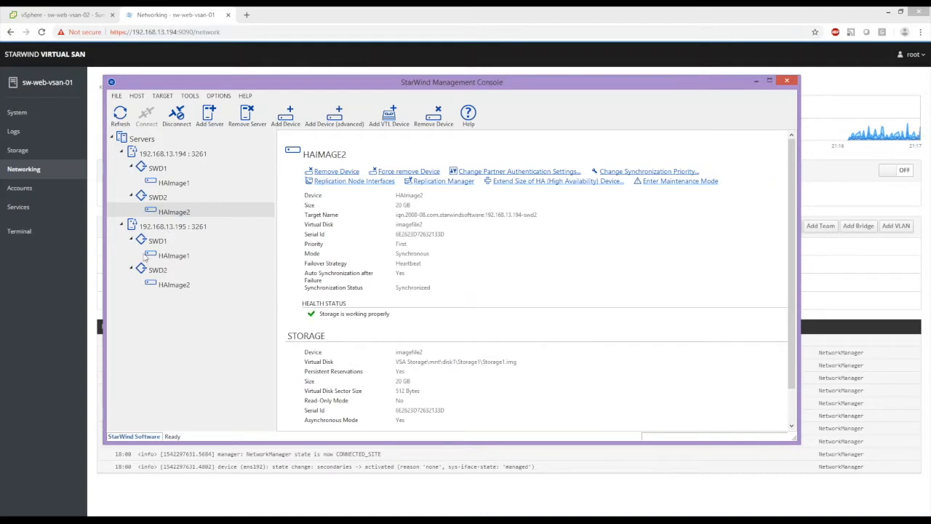
Return to the vSphere Client and inspect the dynamic discovery servers and paths of iSCSI adapter vmhba65 on host 192.168.13.191.
{"action": "left_click", "coordinate": [62, 15]}
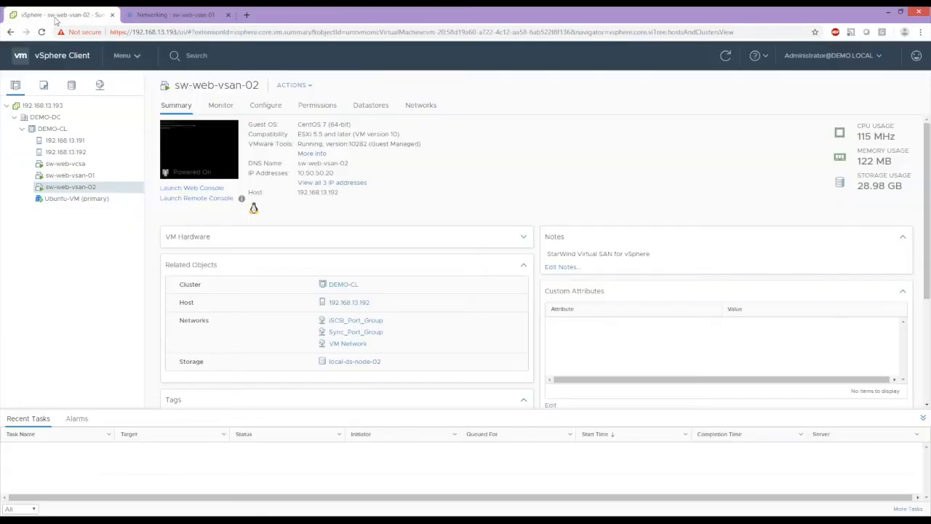
{"action": "left_click", "coordinate": [73, 140]}
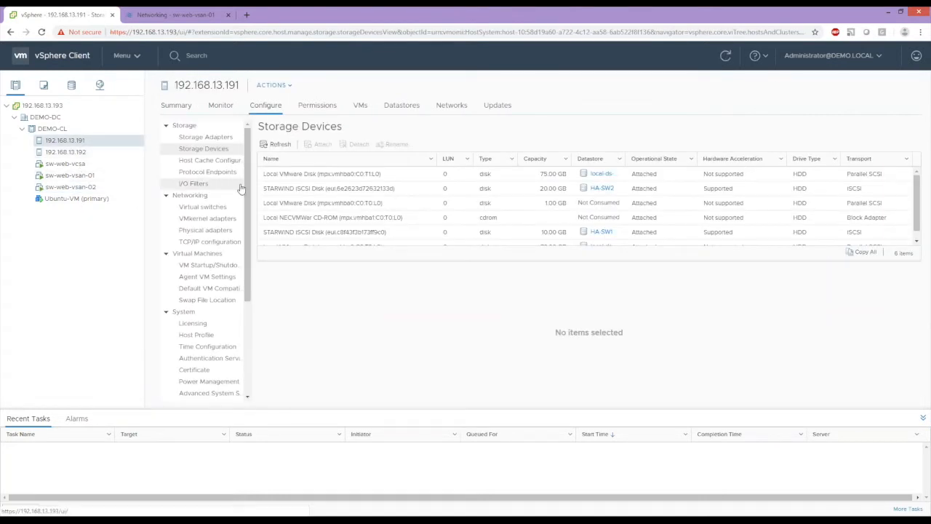
{"action": "left_click", "coordinate": [197, 138]}
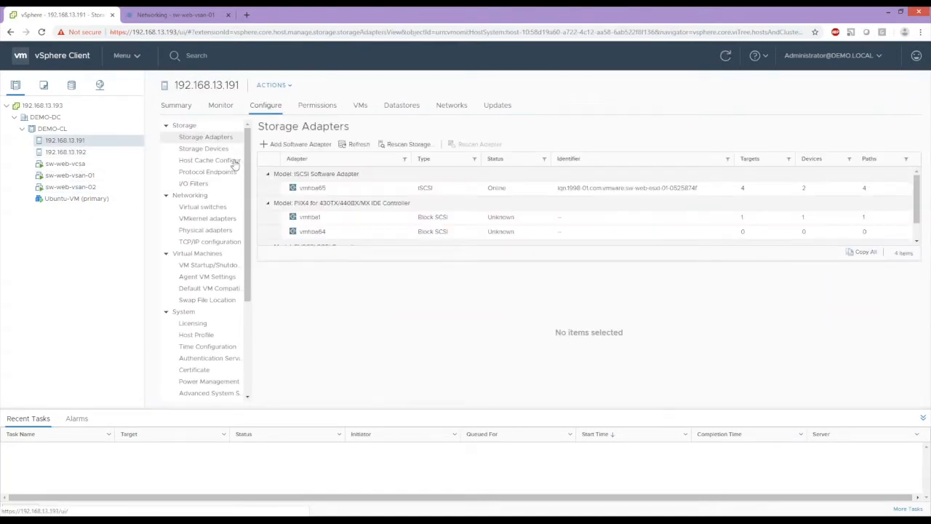
{"action": "left_click", "coordinate": [330, 189]}
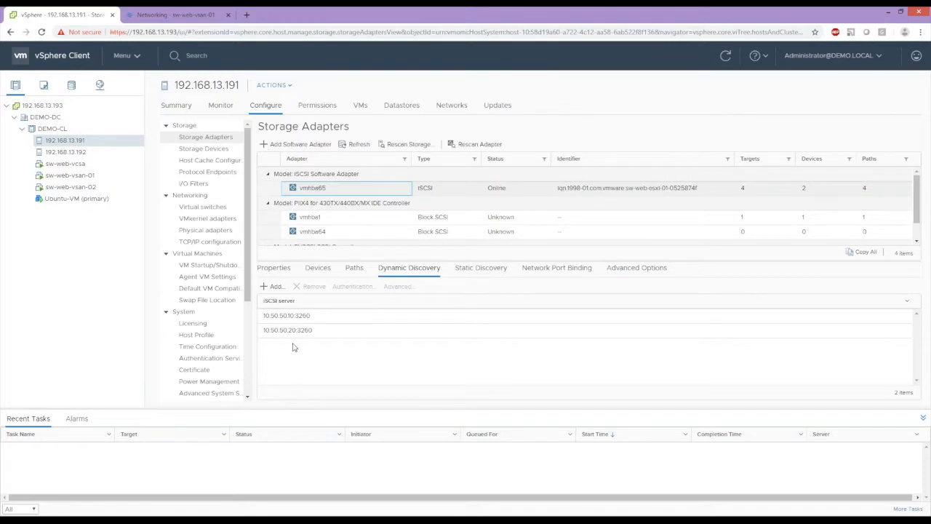
{"action": "left_click", "coordinate": [354, 268]}
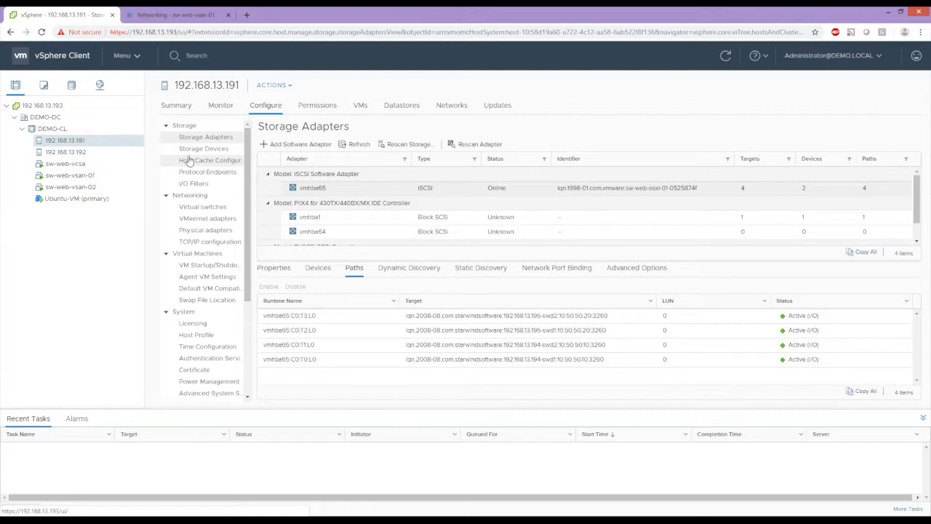
Review the storage devices of host 192.168.13.191 and the files on datastores HA-SW1 and HA-SW2.
{"action": "left_click", "coordinate": [186, 149]}
{"action": "left_click", "coordinate": [72, 87]}
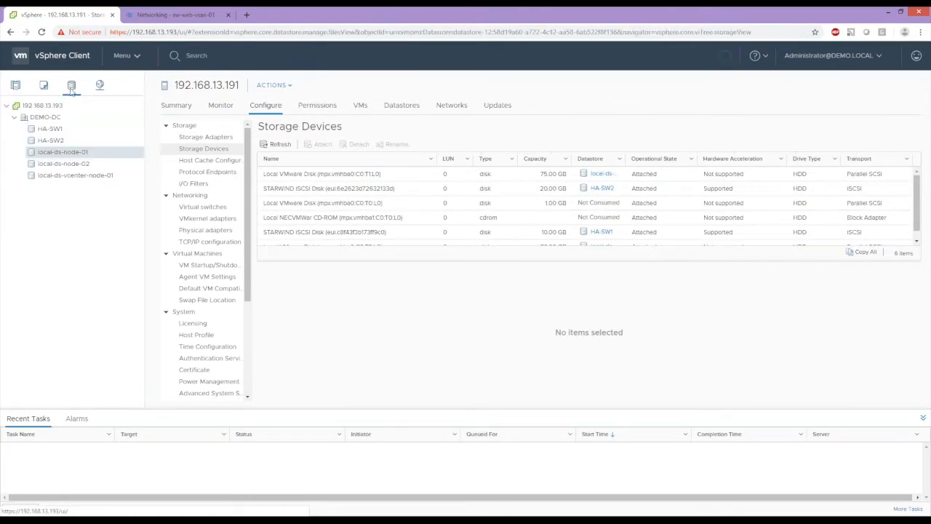
{"action": "left_click", "coordinate": [52, 131]}
{"action": "left_click", "coordinate": [49, 139]}
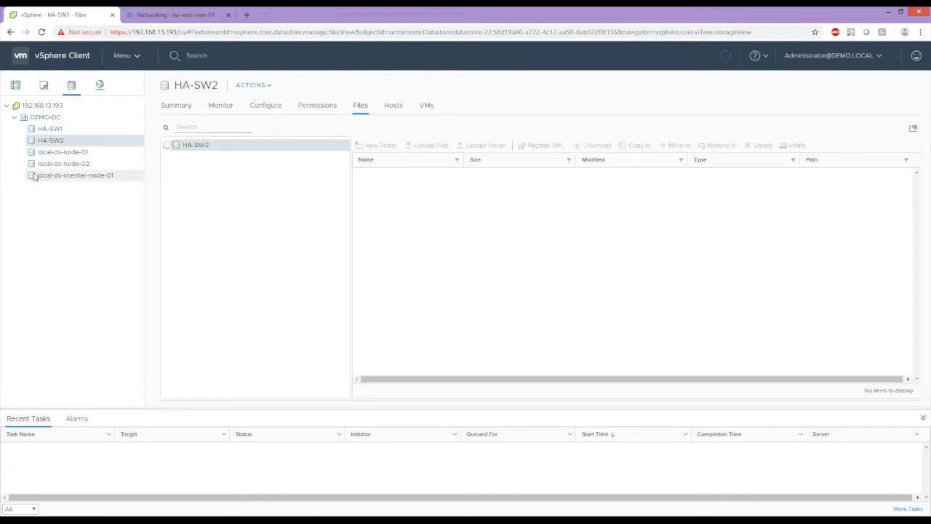
Go back to the hosts and clusters inventory and review Ubuntu-VM's summary and available actions, including Fault Tolerance.
{"action": "left_click", "coordinate": [45, 89]}
{"action": "left_click", "coordinate": [15, 86]}
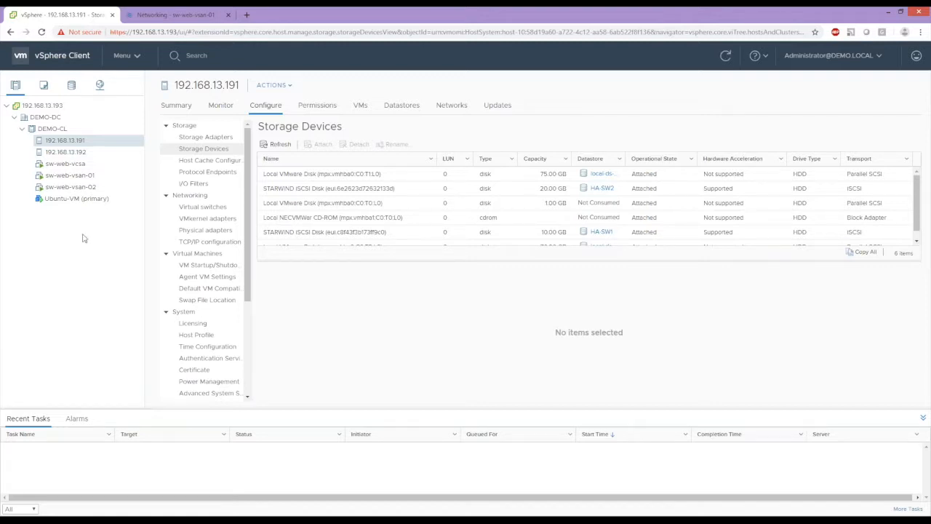
{"action": "left_click", "coordinate": [84, 204]}
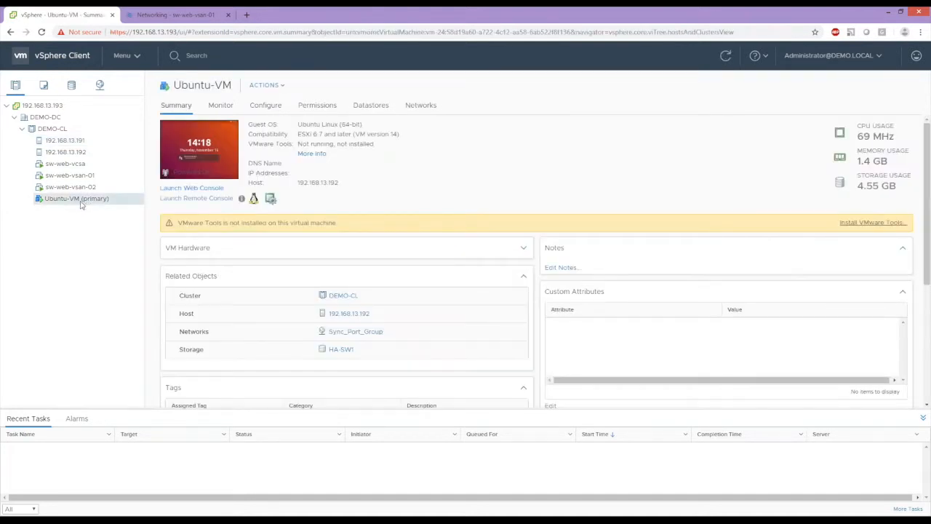
{"action": "right_click", "coordinate": [83, 205]}
{"action": "mouse_move", "coordinate": [127, 327]}
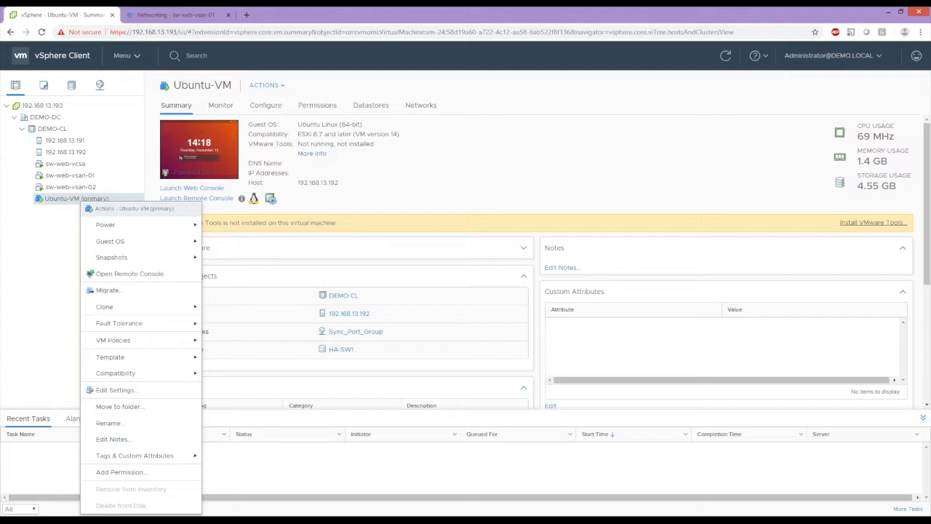
{"action": "left_click", "coordinate": [36, 285]}
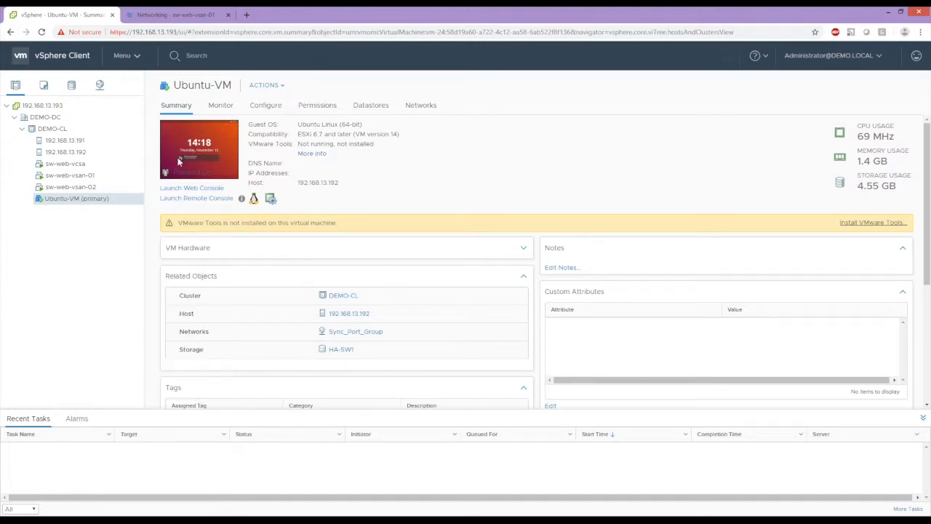
Open Ubuntu-VM's web console and check the system menu on the guest's lock screen.
{"action": "left_click", "coordinate": [178, 162]}
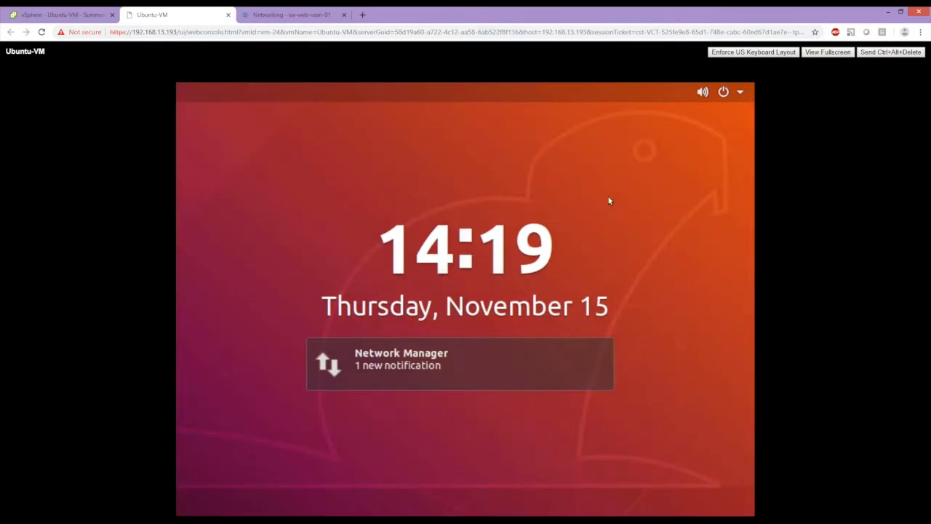
{"action": "left_click", "coordinate": [741, 94]}
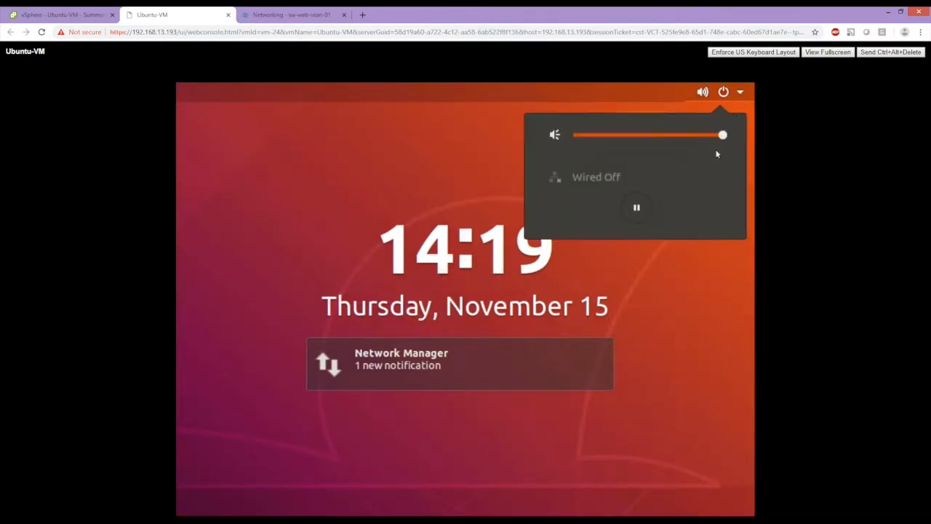
{"action": "left_click", "coordinate": [370, 214]}
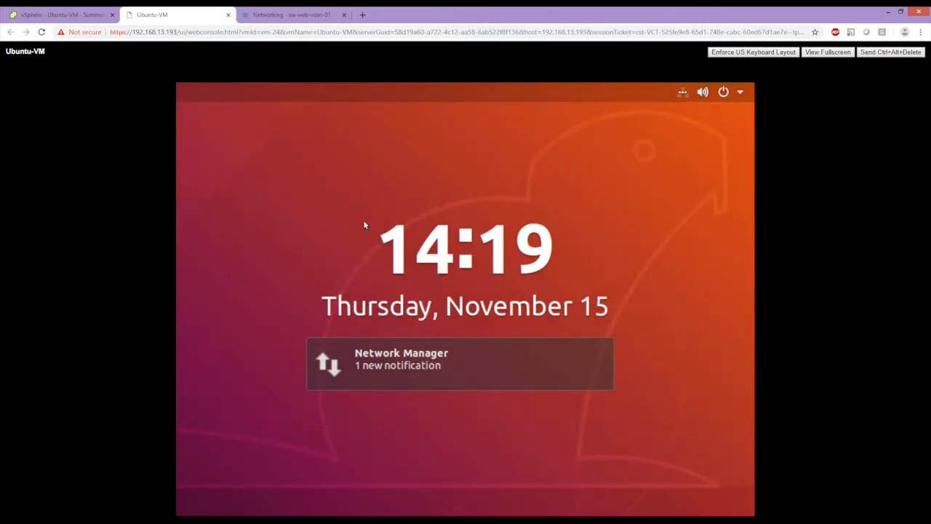
Unlock the Ubuntu session with the account password and select the Music folder in Home.
{"action": "key", "text": "Return"}
{"action": "key", "text": "Caps_Lock"}
{"action": "key", "text": "Caps_Lock"}
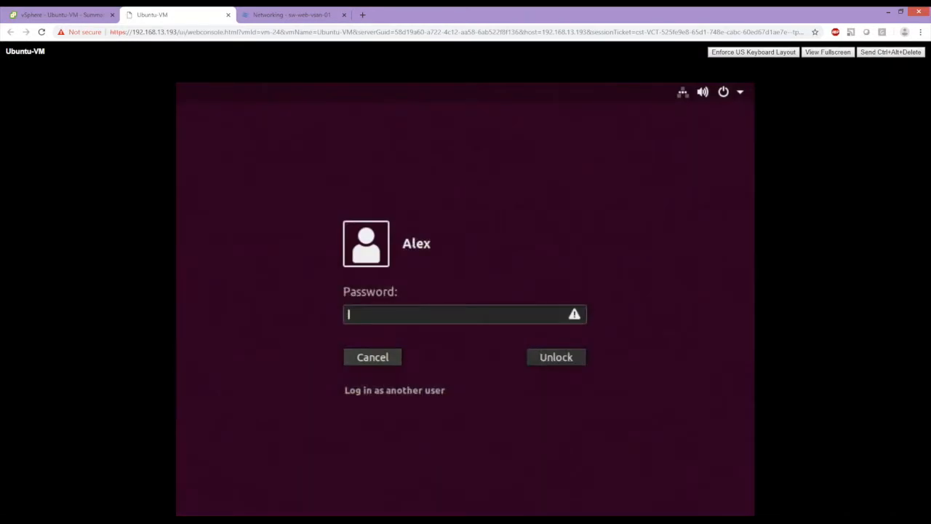
{"action": "type", "text": "******"}
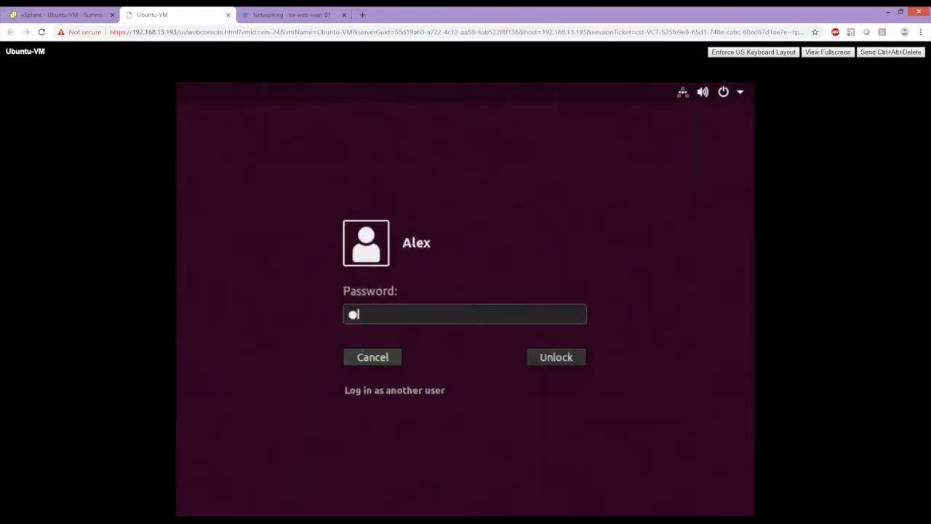
{"action": "type", "text": "**"}
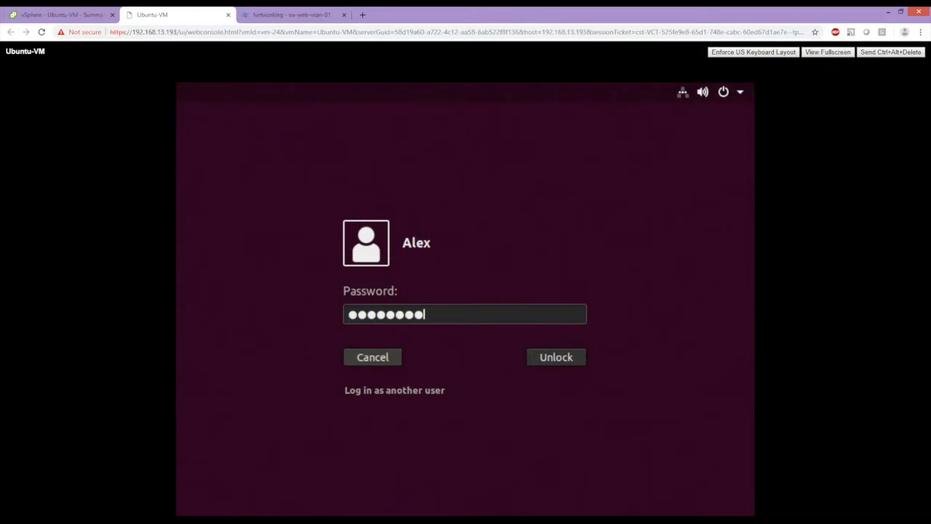
{"action": "key", "text": "Return"}
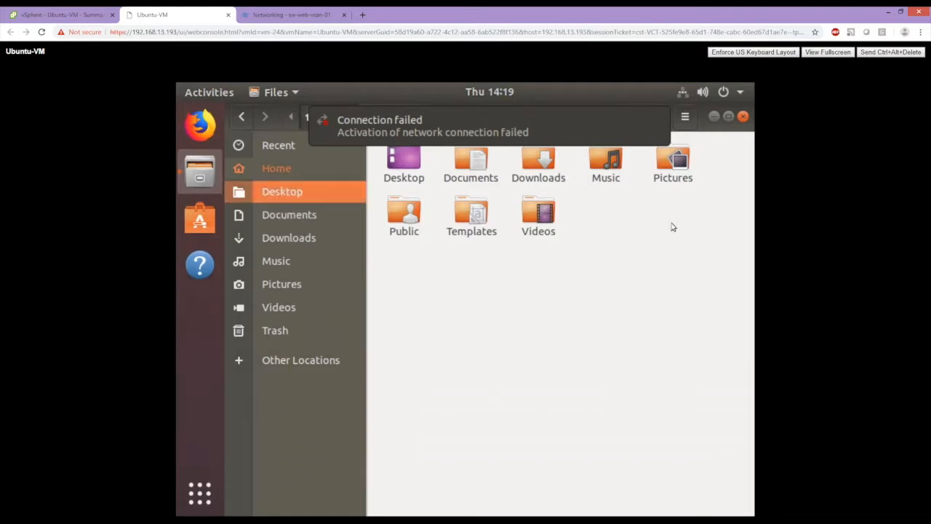
{"action": "left_click", "coordinate": [607, 168]}
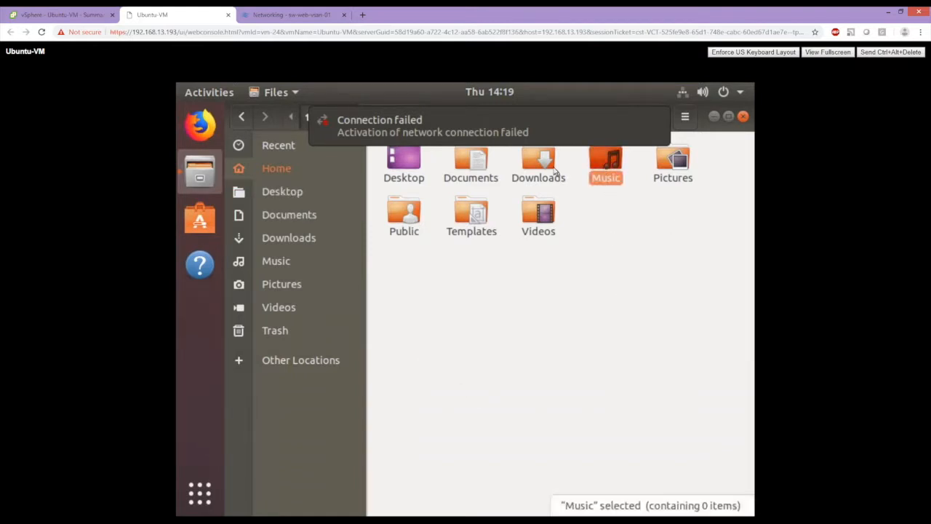
Move the selection among the guest's Home folders and clear it to check that Ubuntu responds.
{"action": "key", "text": "Left"}
{"action": "key", "text": "Down"}
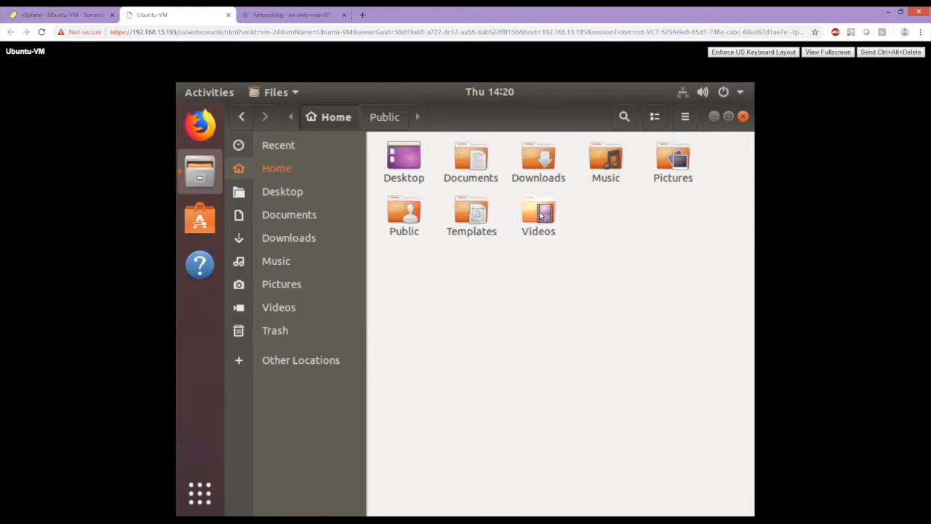
{"action": "left_click", "coordinate": [642, 274]}
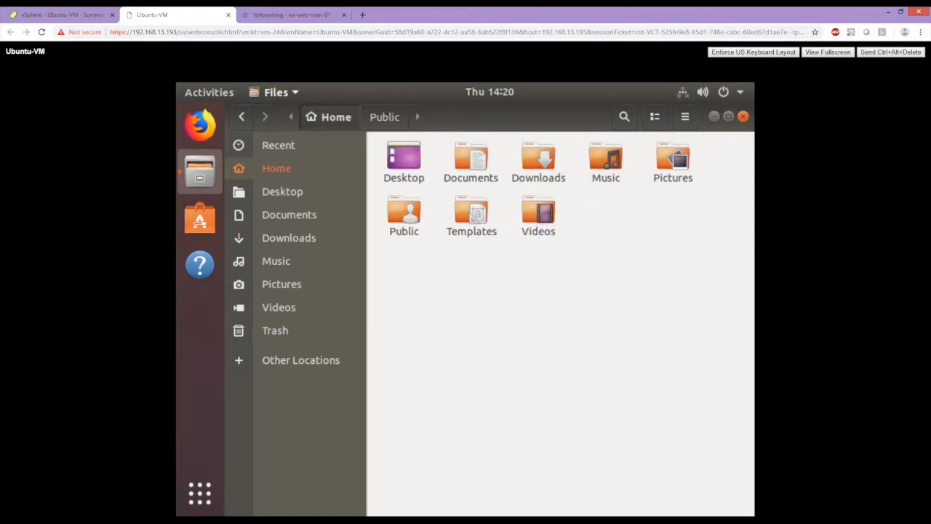
Check Ubuntu-VM's current host on its vSphere summary, refresh the client, and return to the guest's web console.
{"action": "left_click", "coordinate": [62, 14]}
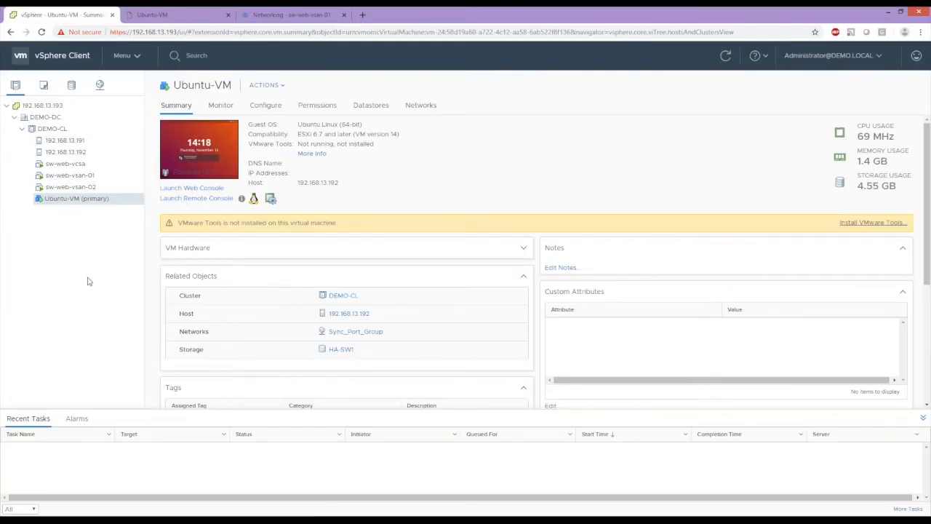
{"action": "left_click_drag", "start_coordinate": [340, 182], "coordinate": [297, 182]}
{"action": "key", "text": "alt+Tab"}
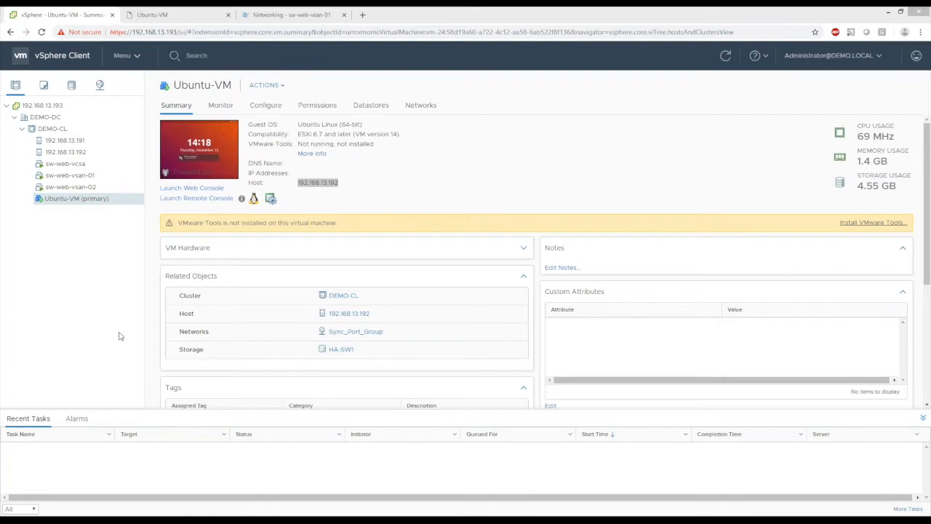
{"action": "left_click", "coordinate": [726, 58]}
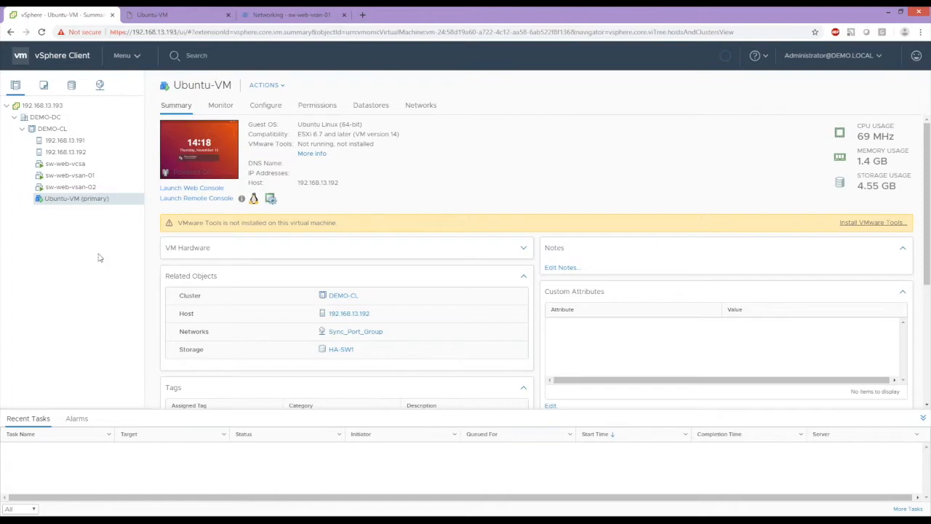
{"action": "left_click", "coordinate": [149, 15]}
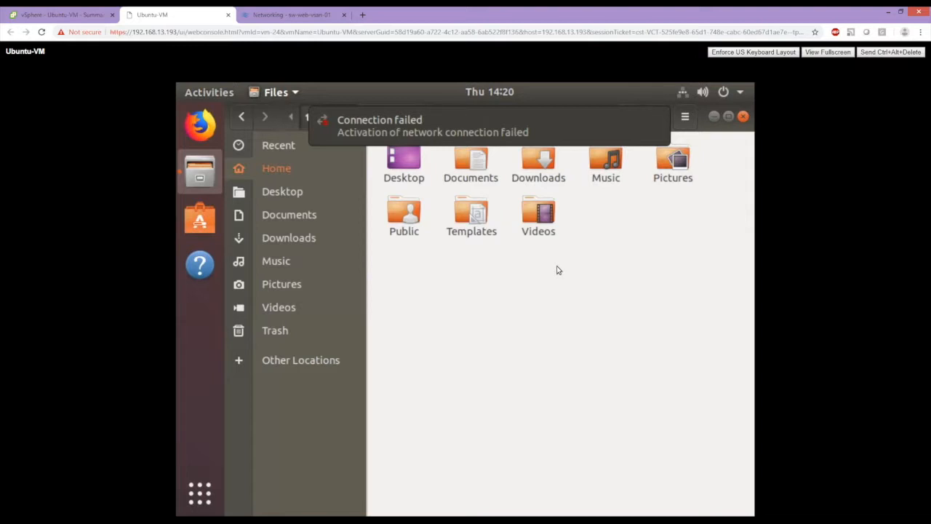
Go back to vSphere and dismiss StarWind Management Console's lost-connection message for server 192.168.13.195.
{"action": "left_click", "coordinate": [91, 14]}
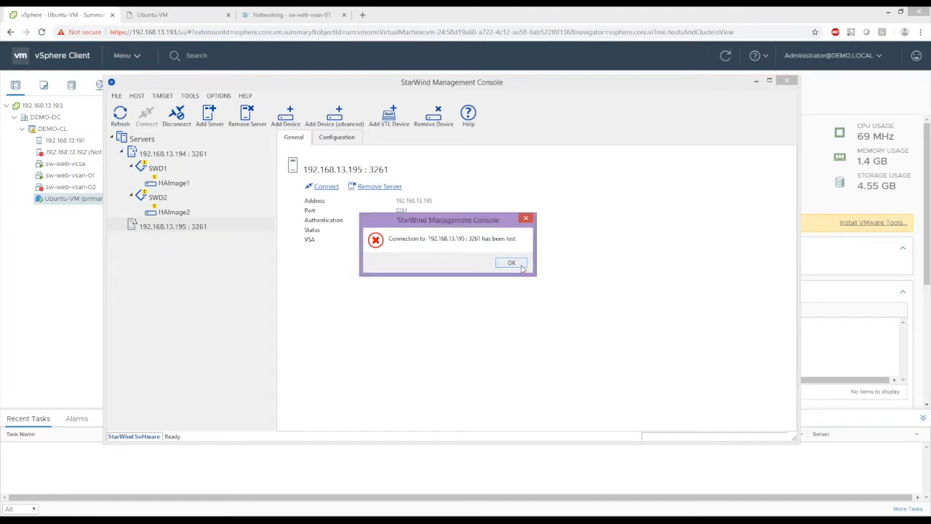
{"action": "left_click", "coordinate": [512, 265]}
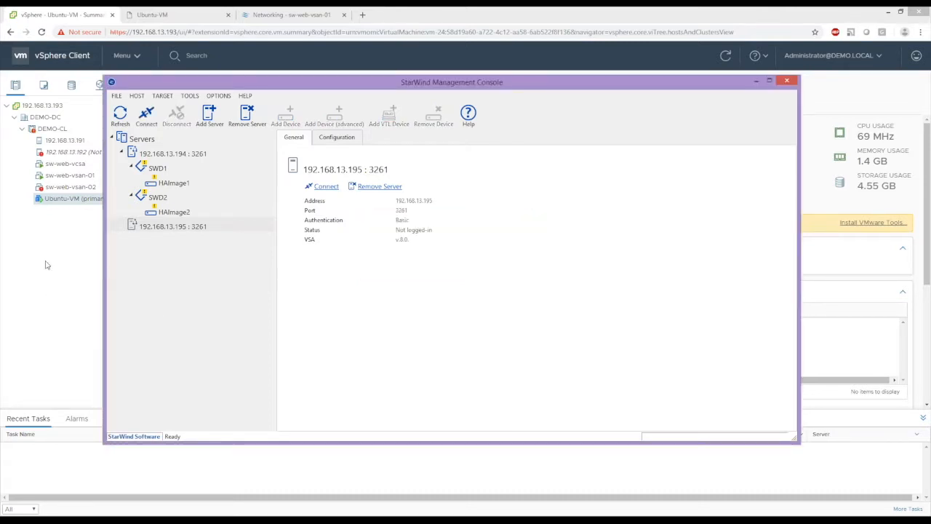
{"action": "left_click", "coordinate": [103, 272]}
Try to reload Ubuntu-VM's disconnected web console from its existing address.
{"action": "left_click", "coordinate": [156, 14]}
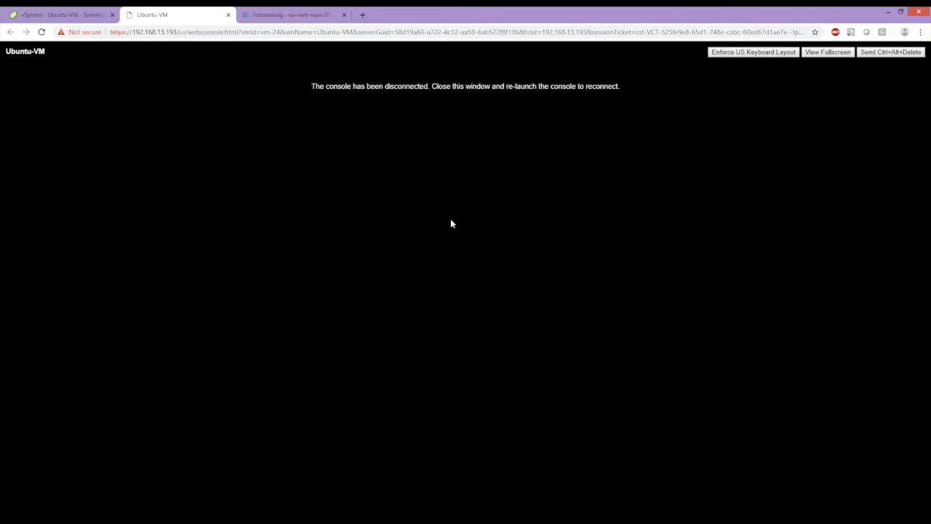
{"action": "left_click", "coordinate": [207, 32]}
{"action": "key", "text": "Return"}
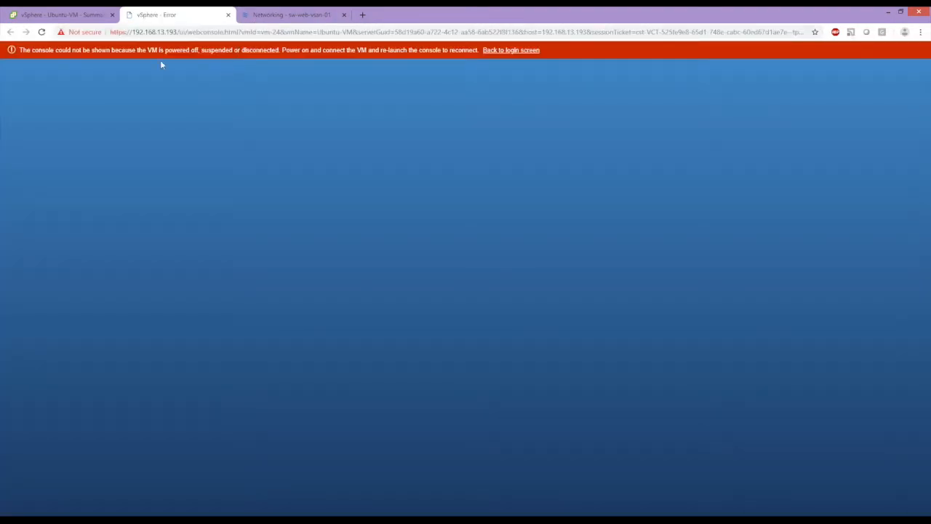
Close the failed console page and launch a new web console for Ubuntu-VM from its vSphere summary.
{"action": "left_click", "coordinate": [73, 15]}
{"action": "left_click", "coordinate": [229, 14]}
{"action": "right_click", "coordinate": [88, 201]}
{"action": "left_click", "coordinate": [59, 246]}
{"action": "left_click", "coordinate": [207, 145]}
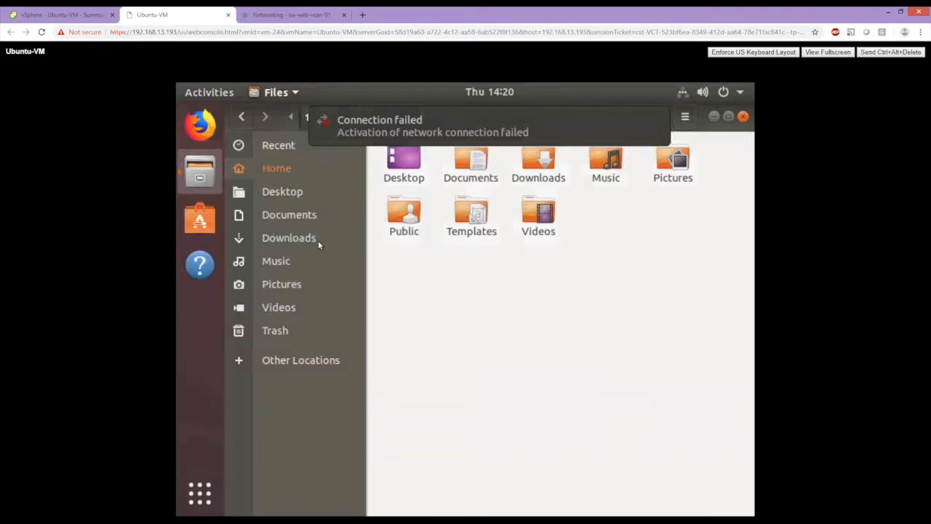
Check the guest's responsiveness by selecting several folders in Home, ending on Music.
{"action": "left_click", "coordinate": [471, 216]}
{"action": "left_click", "coordinate": [545, 216]}
{"action": "left_click", "coordinate": [663, 228]}
{"action": "left_click", "coordinate": [605, 175]}
{"action": "left_click", "coordinate": [677, 163]}
{"action": "left_click", "coordinate": [605, 164]}
Check Ubuntu-VM's host and the inventory status in vSphere, and try selecting the guest's Pictures, Videos, Public and Templates folders.
{"action": "left_click", "coordinate": [62, 15]}
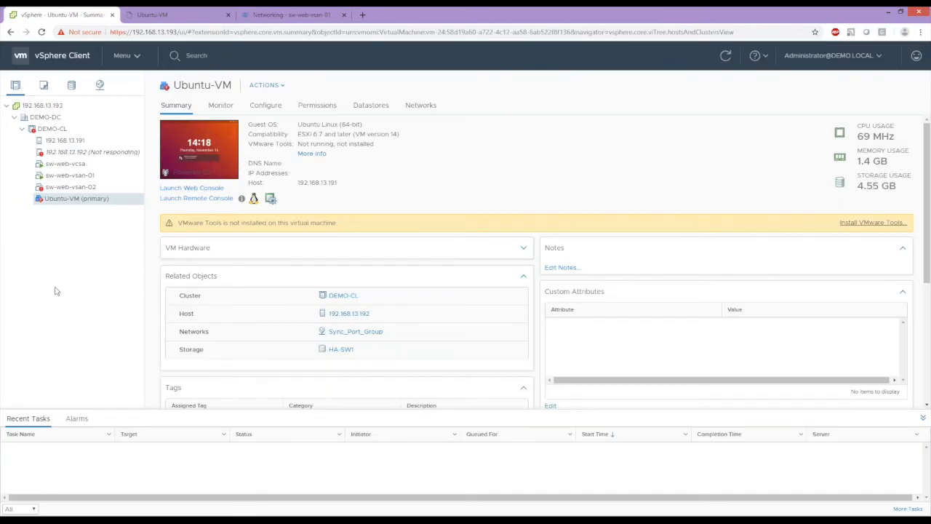
{"action": "left_click", "coordinate": [169, 17]}
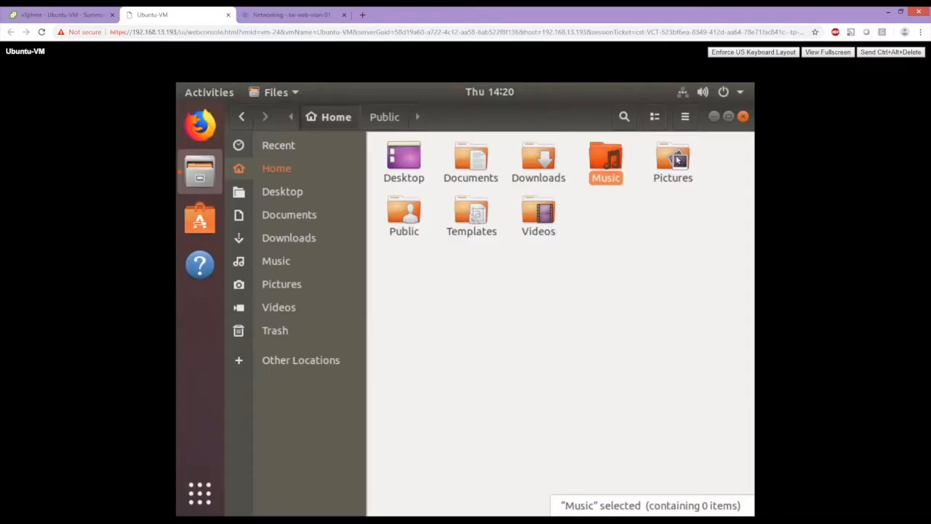
{"action": "left_click", "coordinate": [676, 155]}
{"action": "left_click", "coordinate": [679, 256]}
{"action": "left_click", "coordinate": [559, 230]}
{"action": "left_click", "coordinate": [520, 314]}
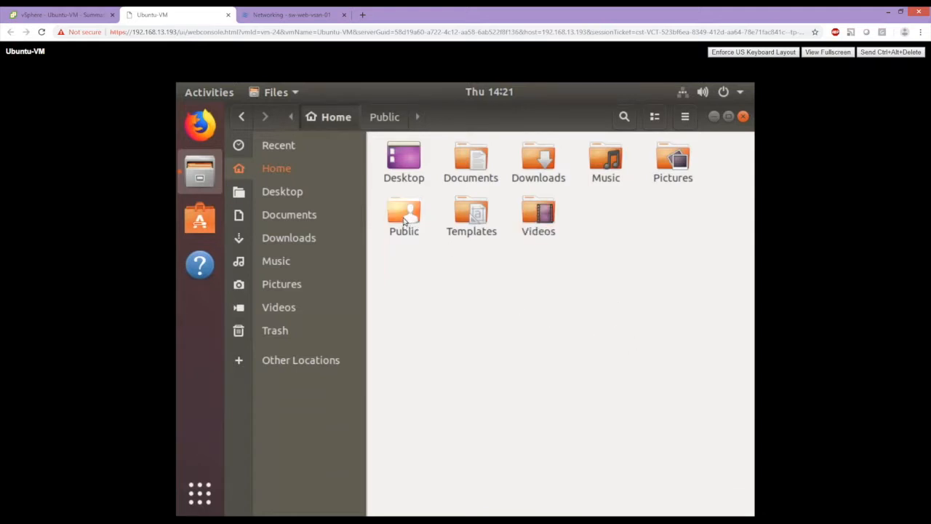
{"action": "left_click", "coordinate": [406, 222]}
{"action": "left_click", "coordinate": [472, 214]}
{"action": "left_click", "coordinate": [555, 386]}
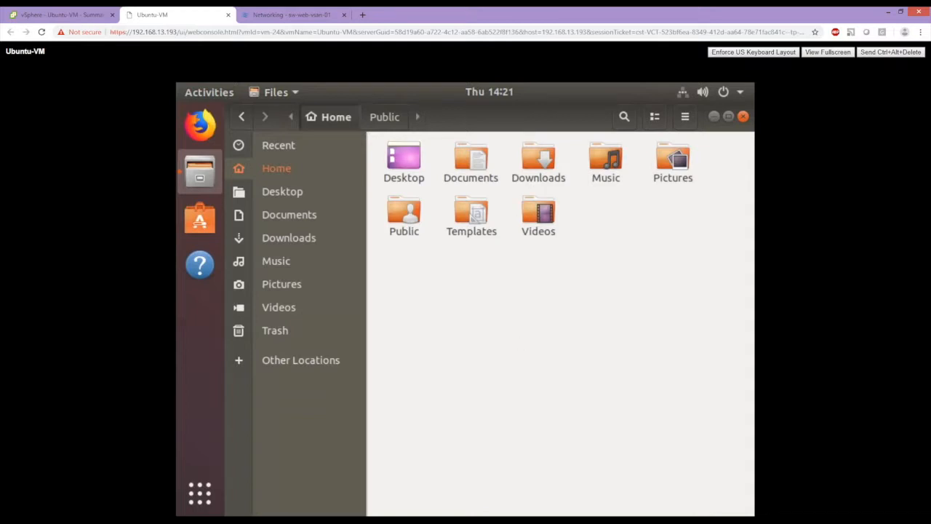
Return to Ubuntu-VM's vSphere summary and refresh the client to check the inventory status after the host outage.
{"action": "left_click", "coordinate": [58, 16]}
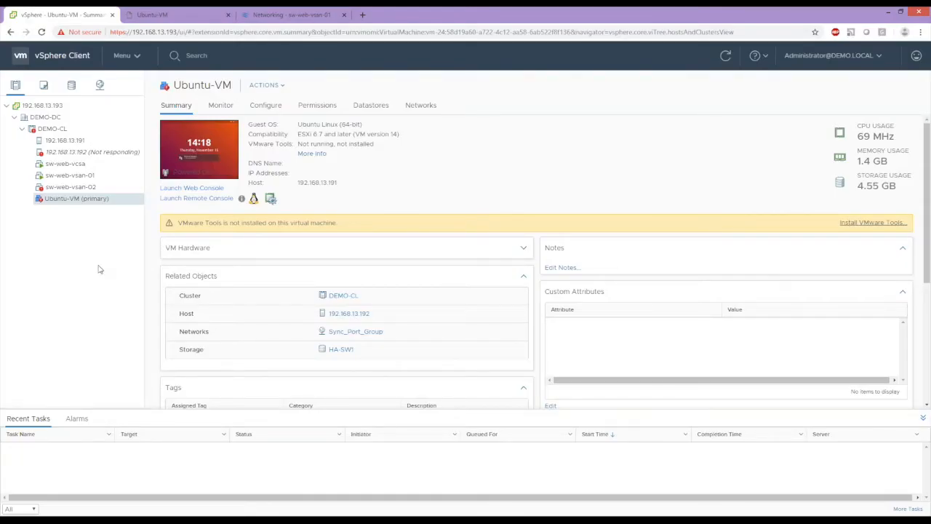
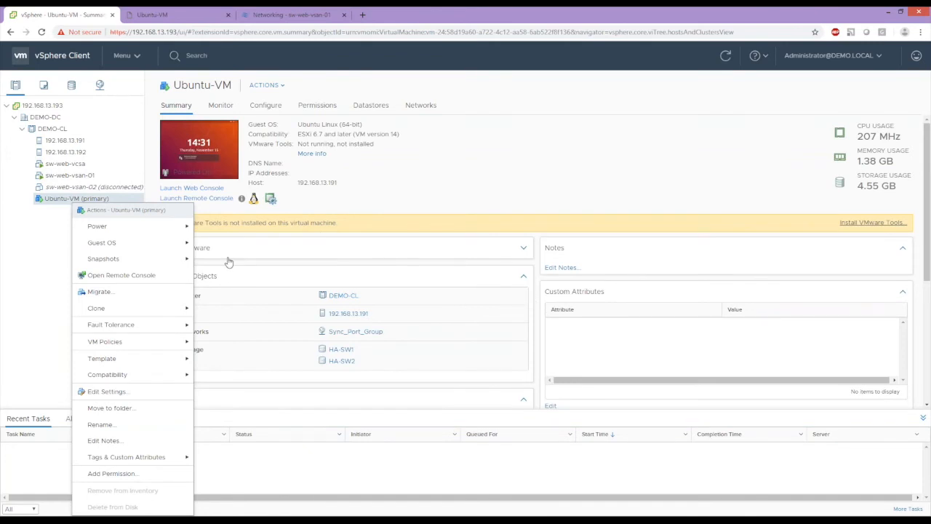
{"action": "left_click", "coordinate": [58, 275]}
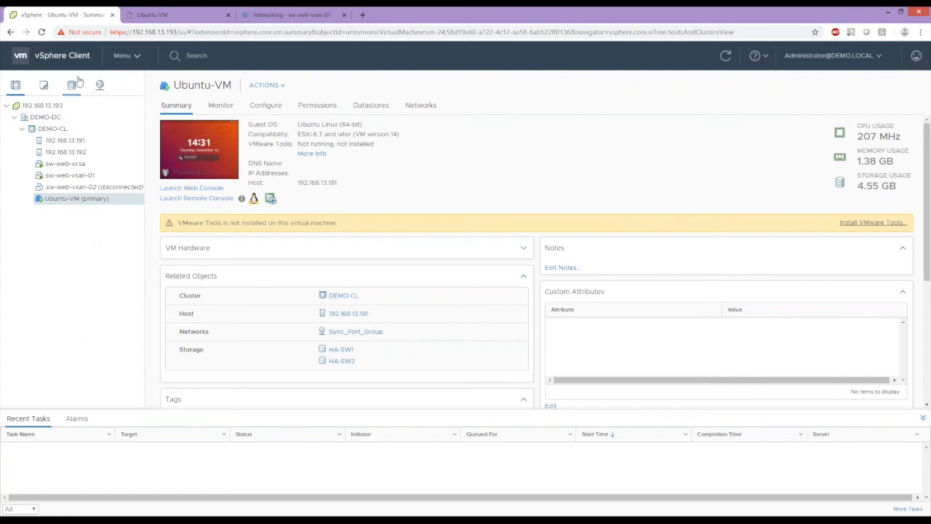
{"action": "left_click", "coordinate": [725, 55]}
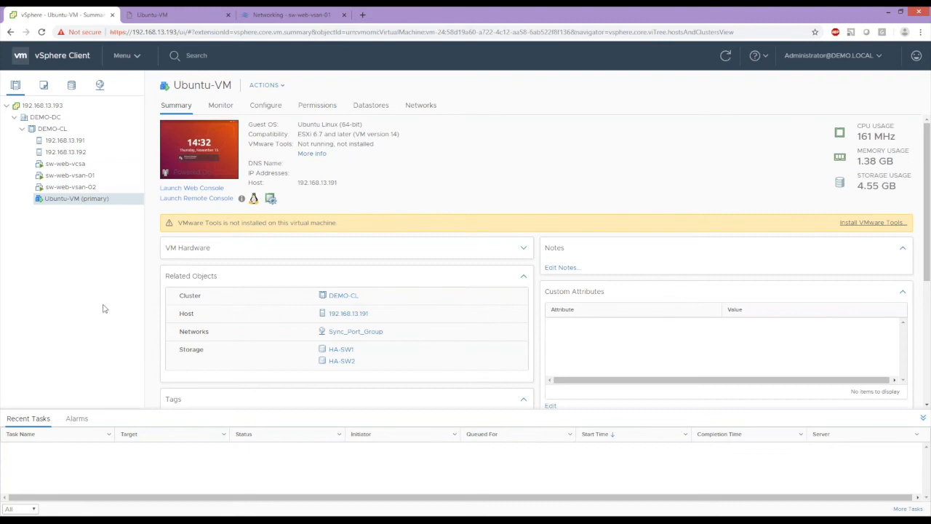
Open Ubuntu-VM's available Fault Tolerance actions.
{"action": "right_click", "coordinate": [64, 199]}
{"action": "mouse_move", "coordinate": [124, 323]}
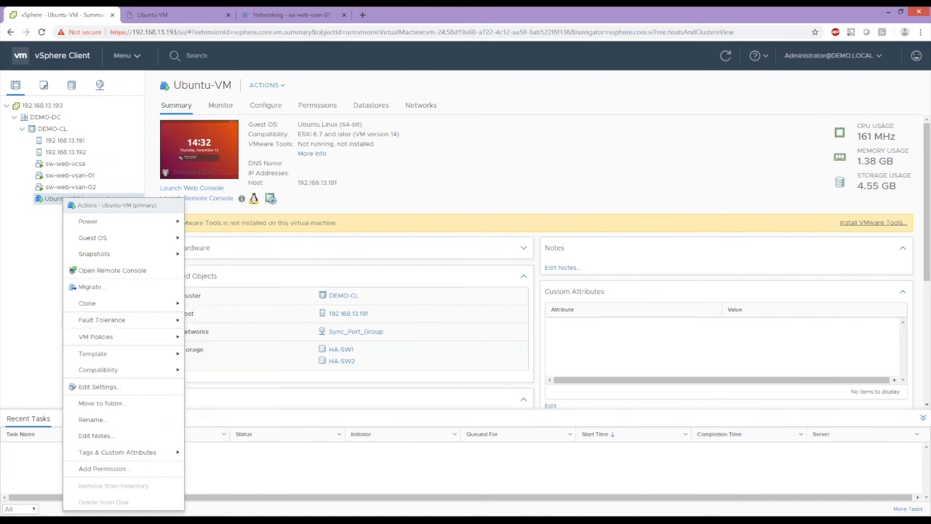